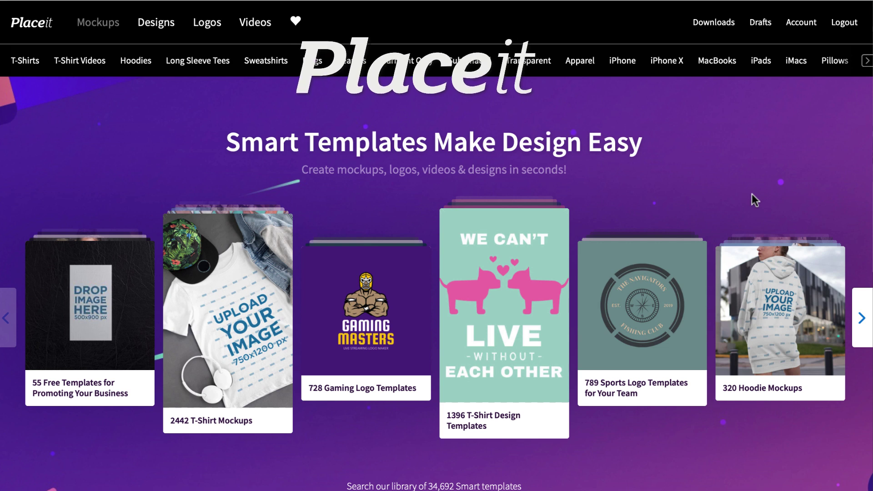
# Look over the template categories on the Placeit home page.
pyautogui.scroll(-2, 733, 222)
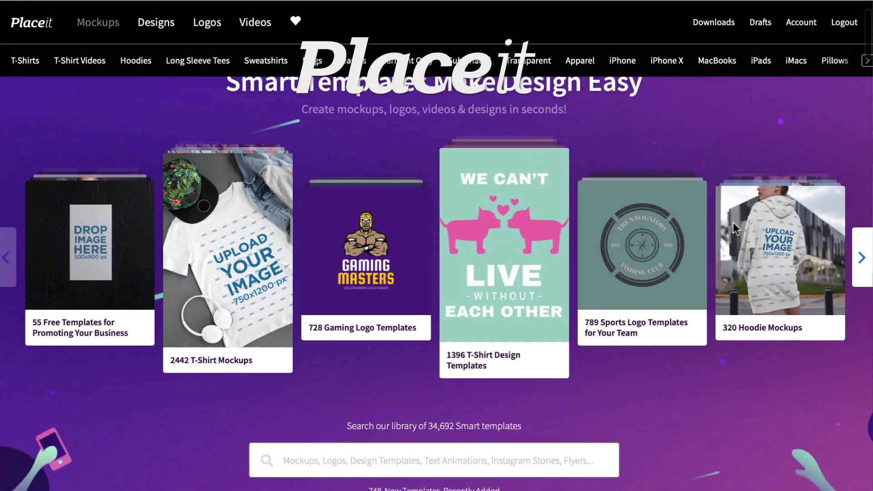
pyautogui.scroll(2, 733, 223)
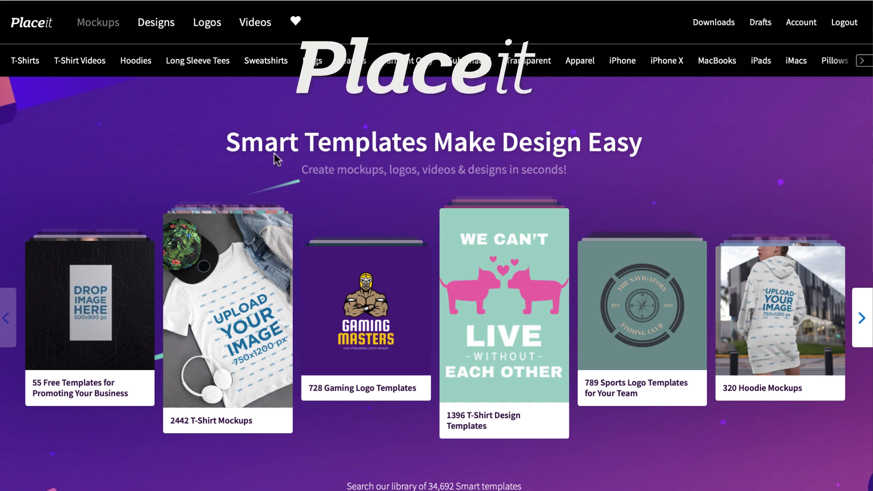
pyautogui.scroll(-1, 290, 164)
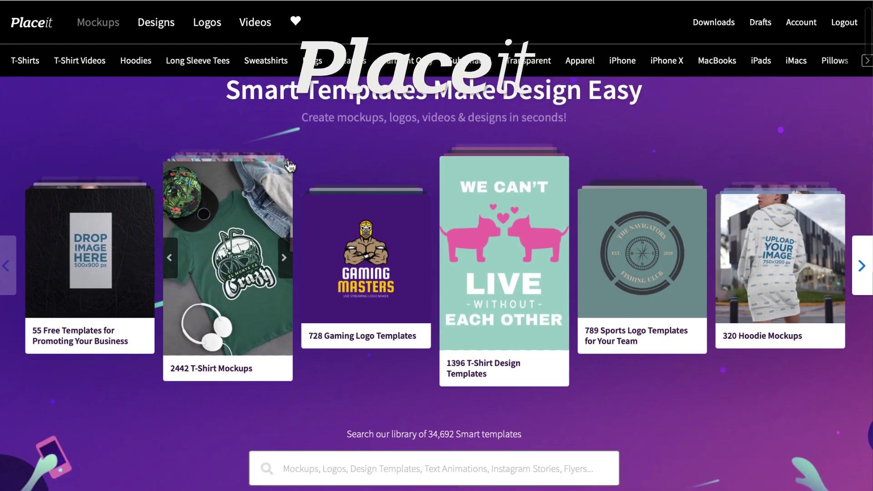
pyautogui.scroll(1, 290, 166)
pyautogui.moveTo(207, 22)
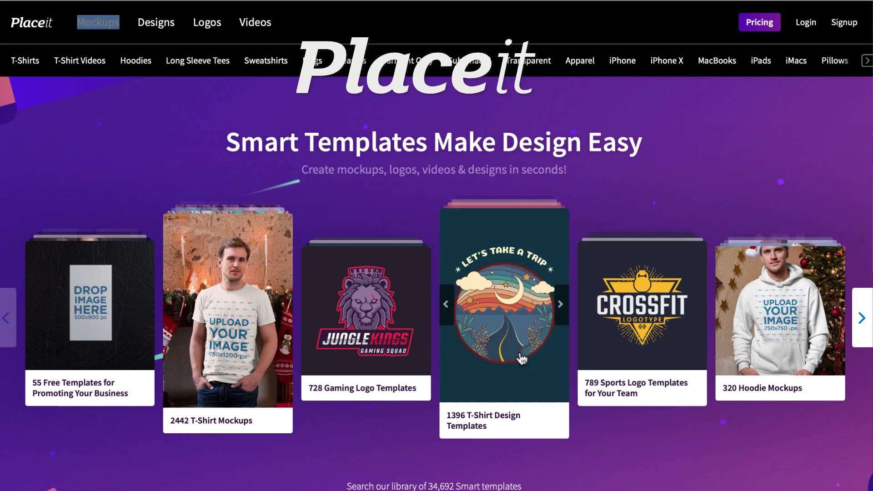
pyautogui.scroll(-5, 522, 358)
pyautogui.scroll(5, 521, 358)
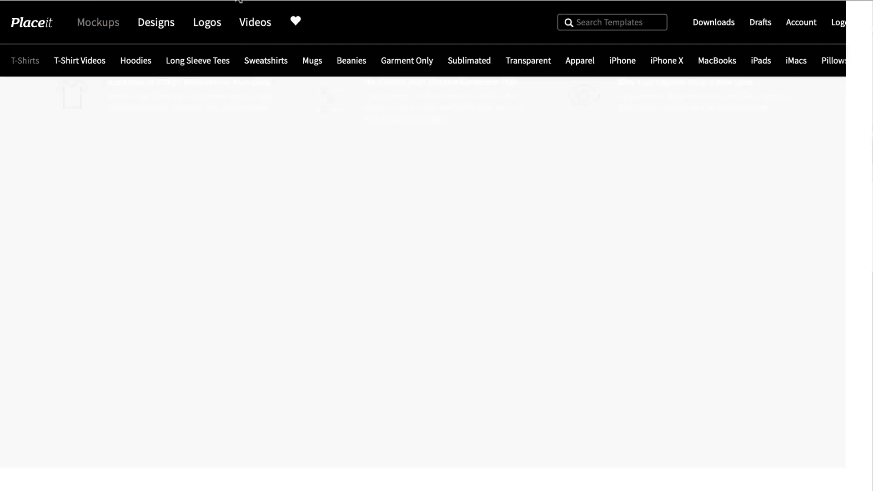
# Browse the T-shirt mockup templates with their filter categories and the T-shirt video mockups.
pyautogui.scroll(-1, 413, 296)
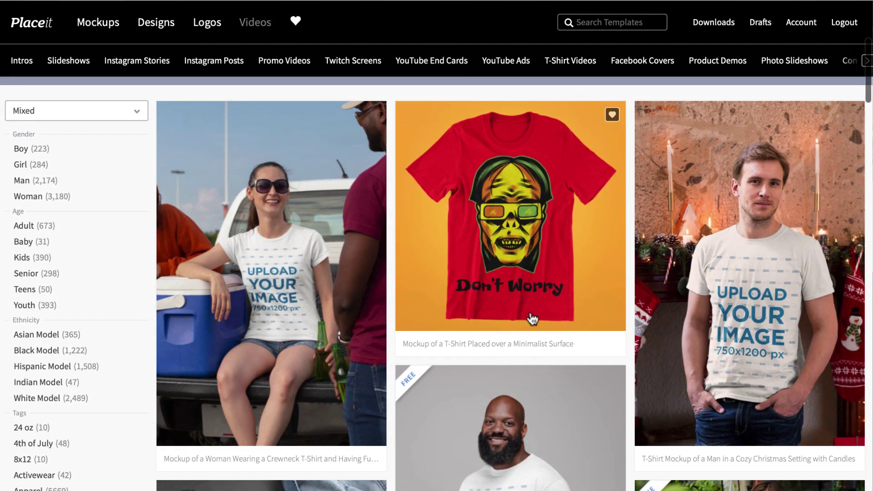
pyautogui.scroll(-6, 532, 318)
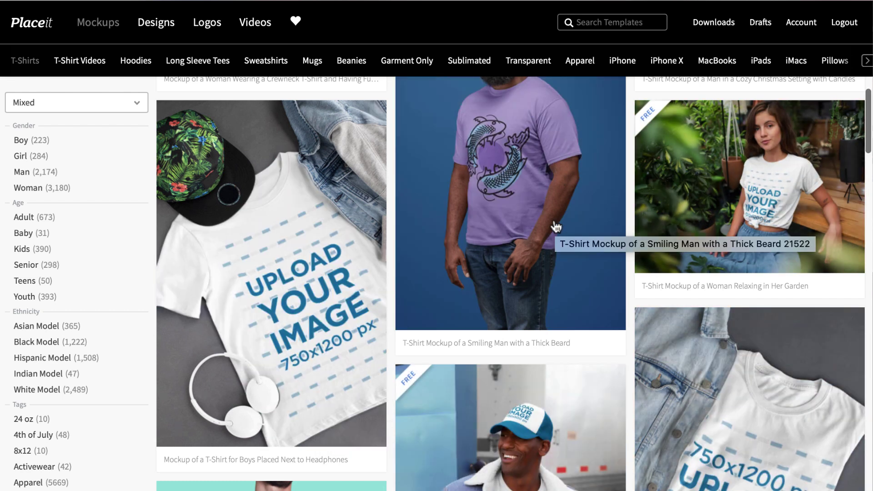
pyautogui.scroll(-2, 555, 225)
pyautogui.scroll(-4, 555, 225)
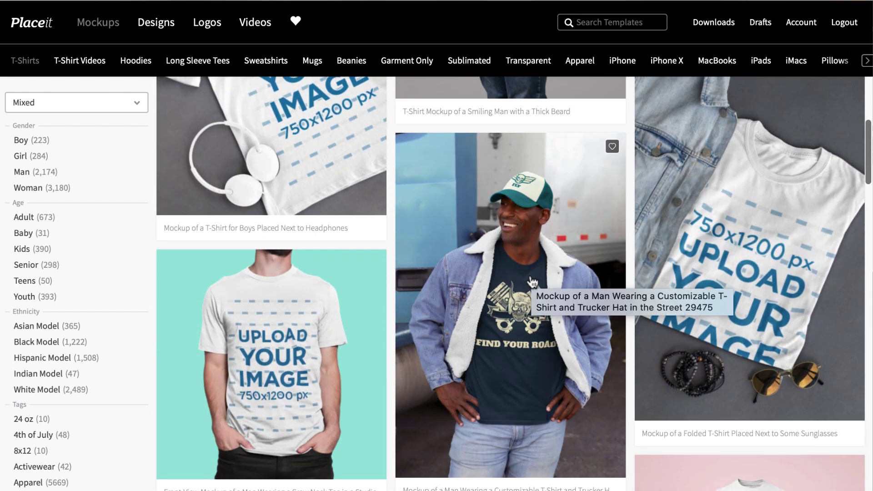
pyautogui.scroll(-3, 533, 282)
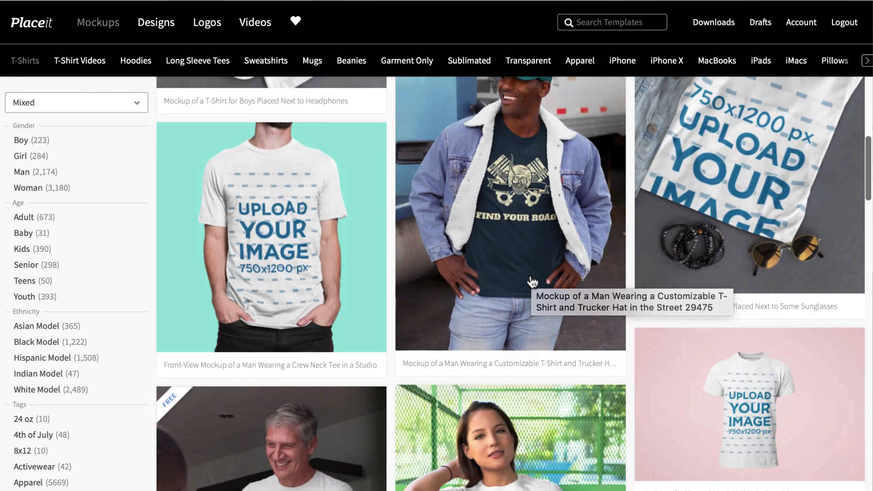
pyautogui.scroll(-3, 517, 373)
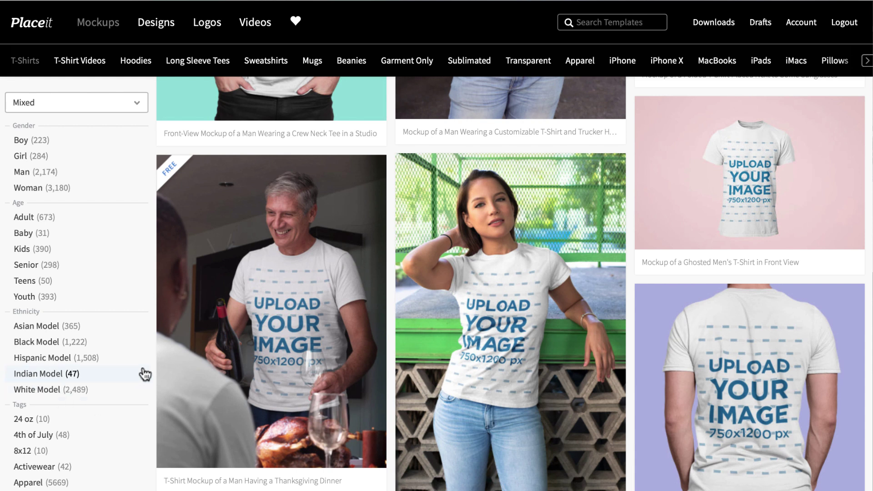
pyautogui.scroll(-2, 144, 374)
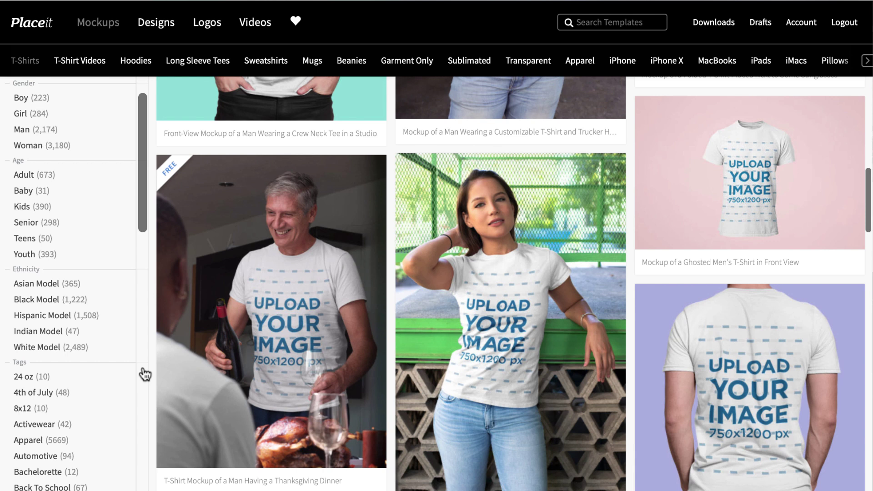
pyautogui.scroll(3, 509, 273)
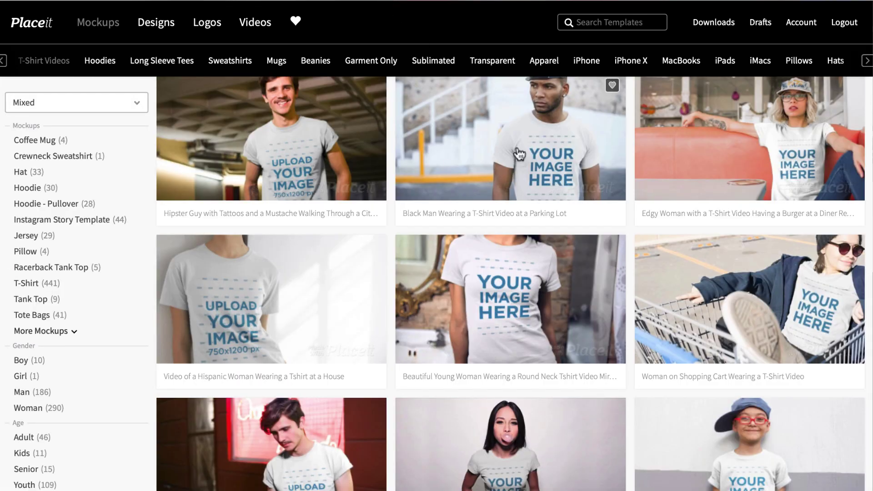
pyautogui.scroll(2, 518, 154)
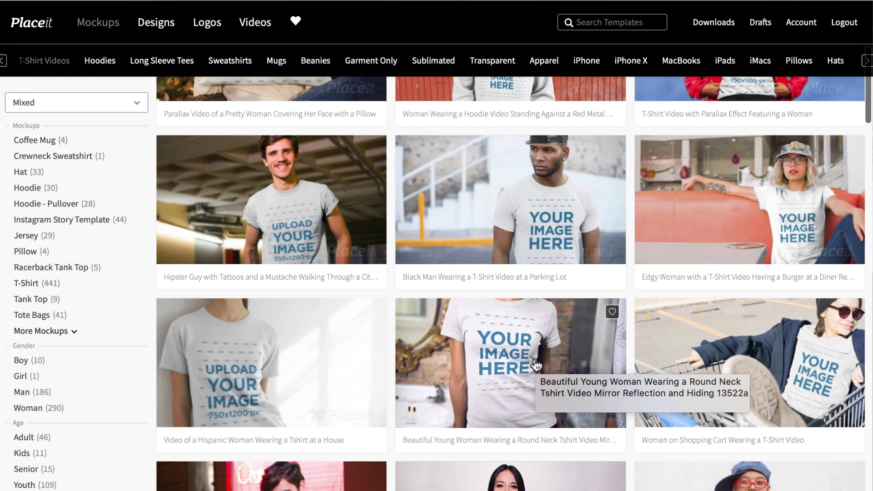
pyautogui.scroll(-3, 536, 364)
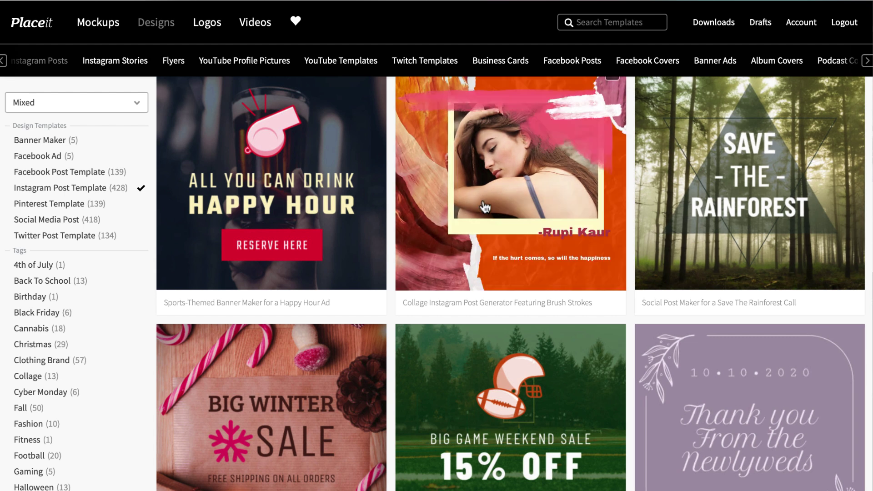
# Browse the Instagram post templates and the Instagram story templates tagged Clothing Brand.
pyautogui.scroll(3, 485, 207)
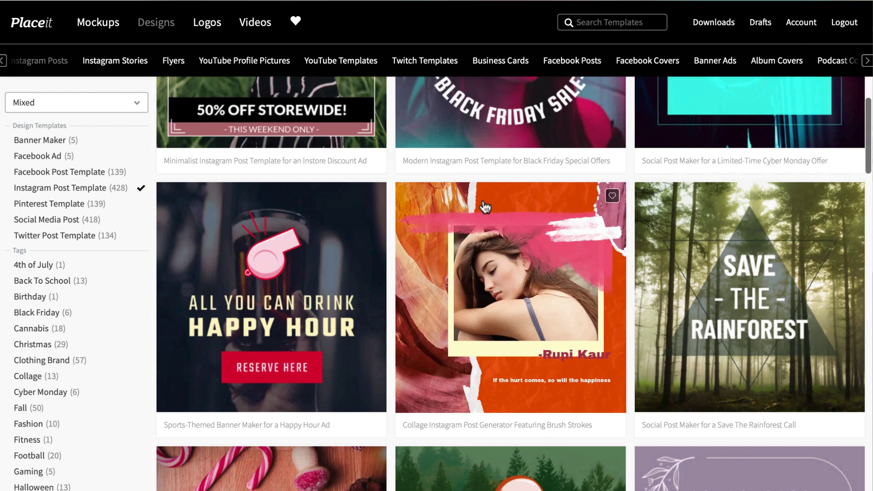
pyautogui.scroll(3, 485, 207)
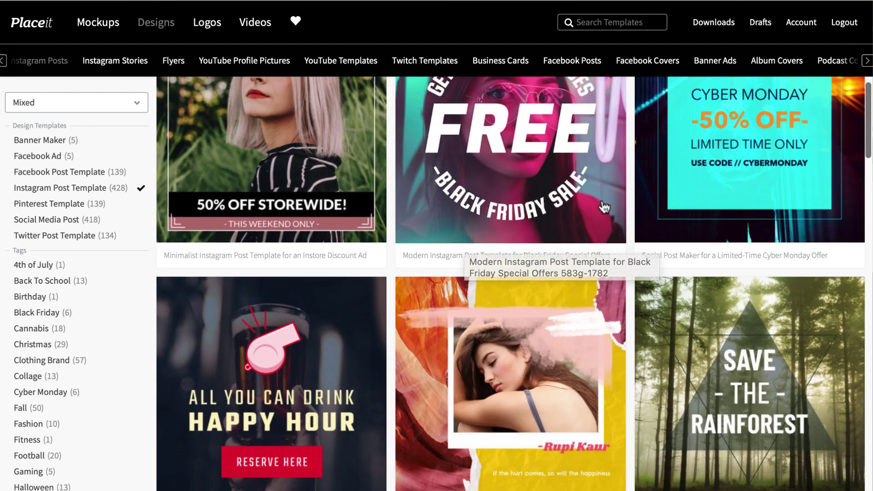
pyautogui.scroll(3, 604, 207)
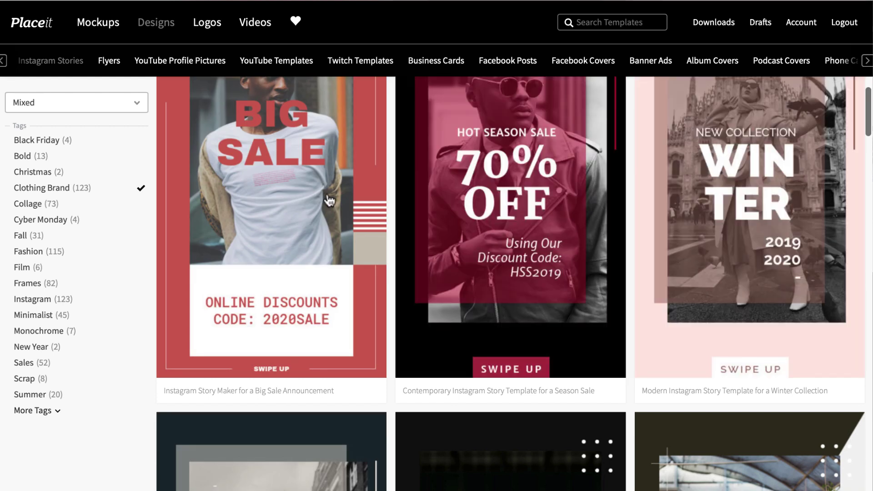
pyautogui.scroll(-4, 318, 282)
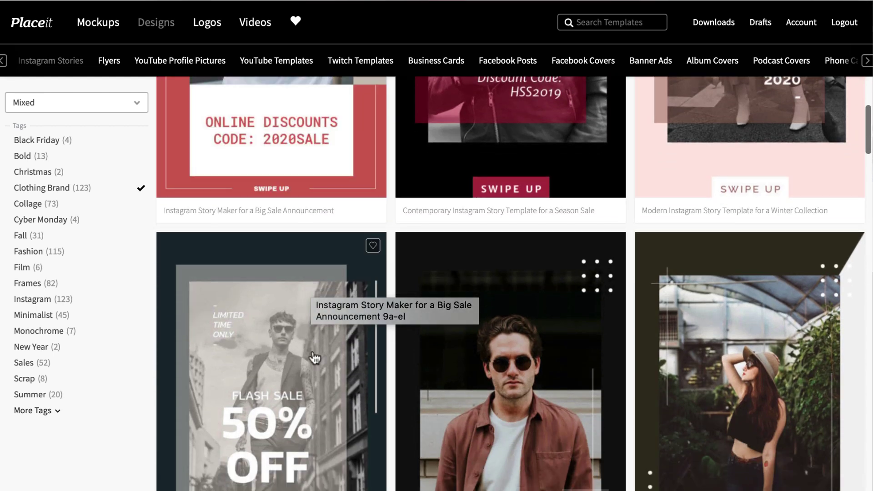
pyautogui.scroll(-12, 416, 360)
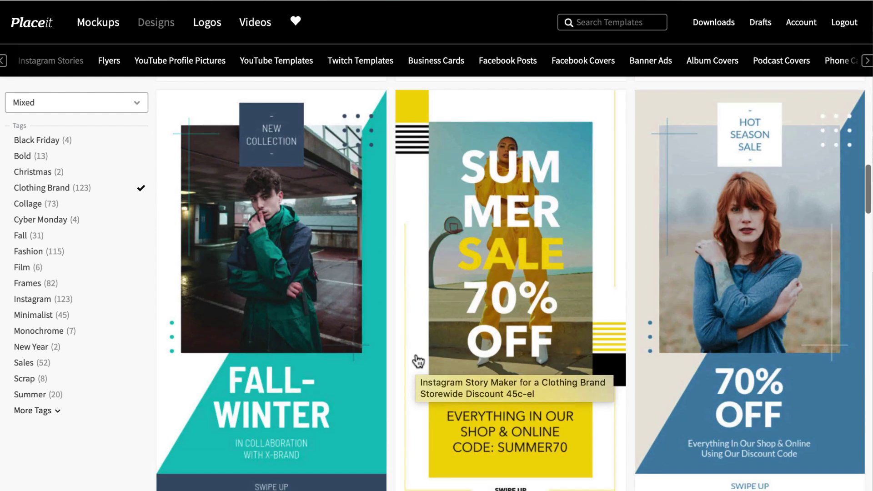
pyautogui.scroll(-1, 418, 361)
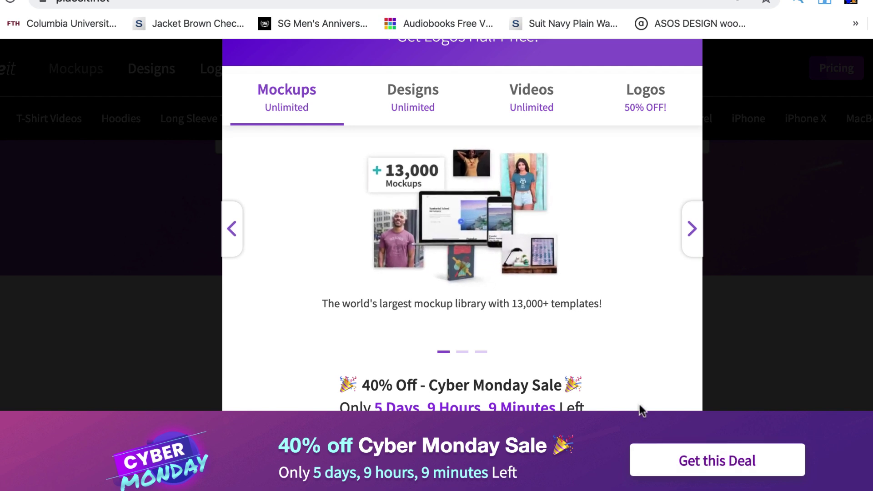
# Open the T-shirt mockup of a man wearing a Christmas hat at home and set the shirt color to red.
pyautogui.scroll(-2, 639, 404)
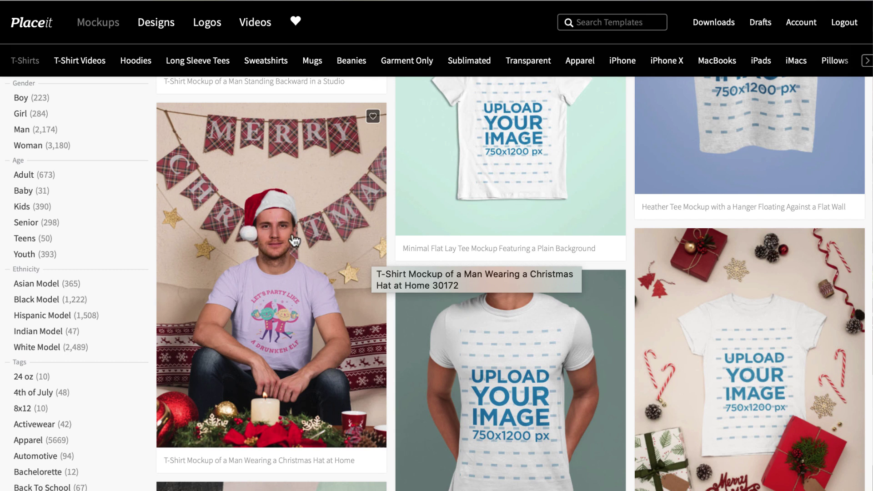
pyautogui.click(291, 233)
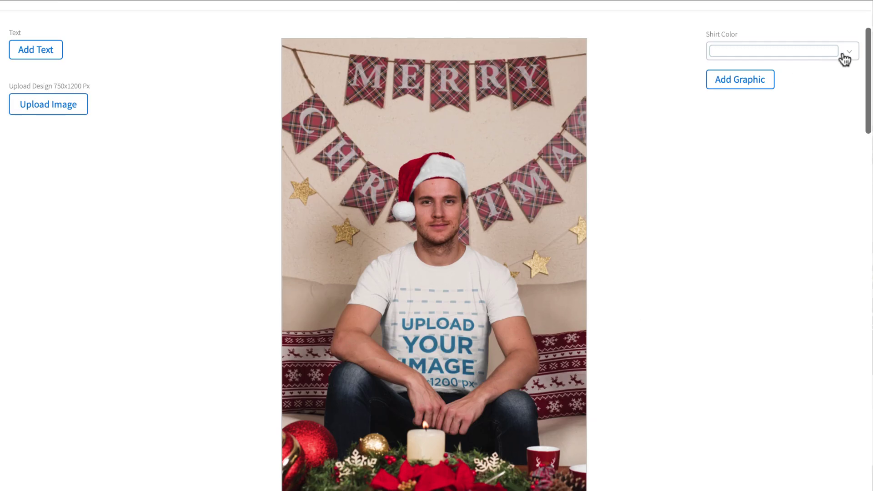
pyautogui.click(844, 59)
pyautogui.click(675, 146)
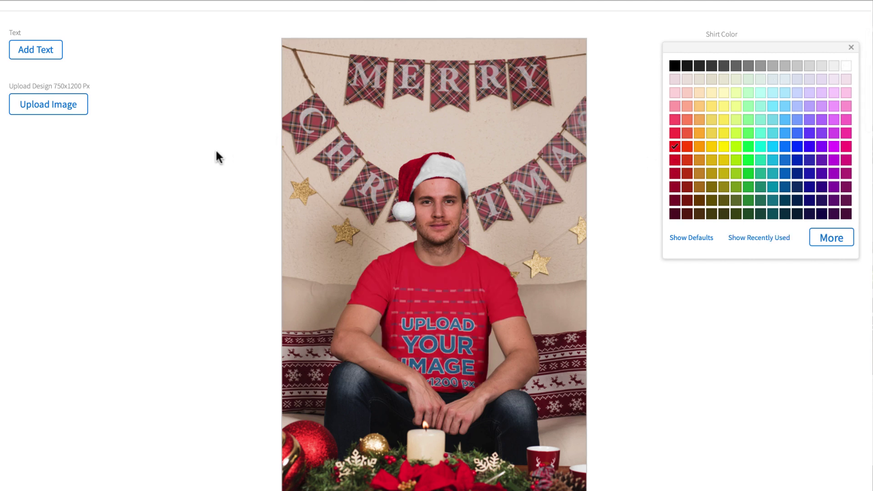
pyautogui.click(861, 46)
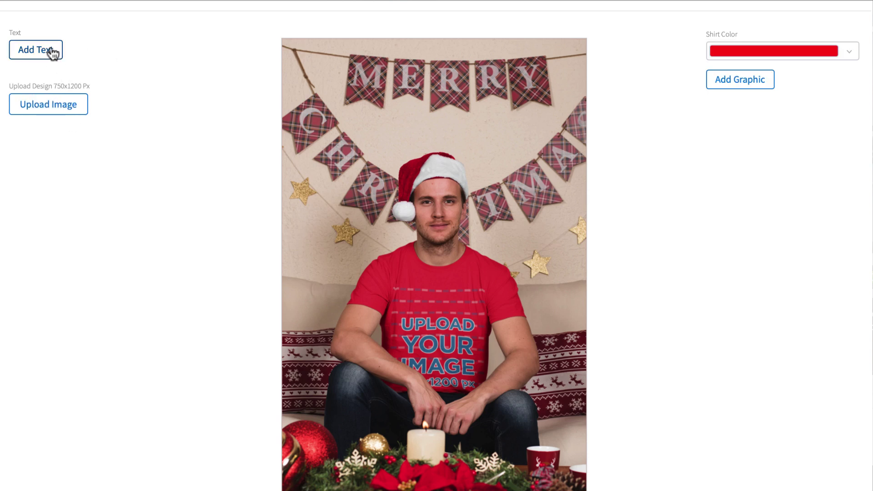
# Upload Happy_Holidays.png from the Desktop as the shirt design, positioning it higher on the chest.
pyautogui.click(63, 104)
pyautogui.click(304, 180)
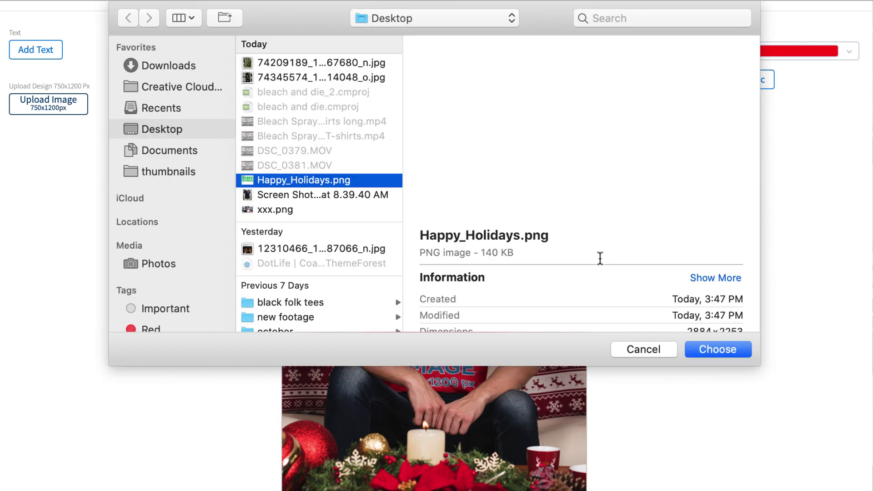
pyautogui.click(720, 348)
pyautogui.moveTo(454, 220); pyautogui.dragTo(455, 143)
pyautogui.moveTo(367, 417); pyautogui.dragTo(363, 418)
pyautogui.click(405, 448)
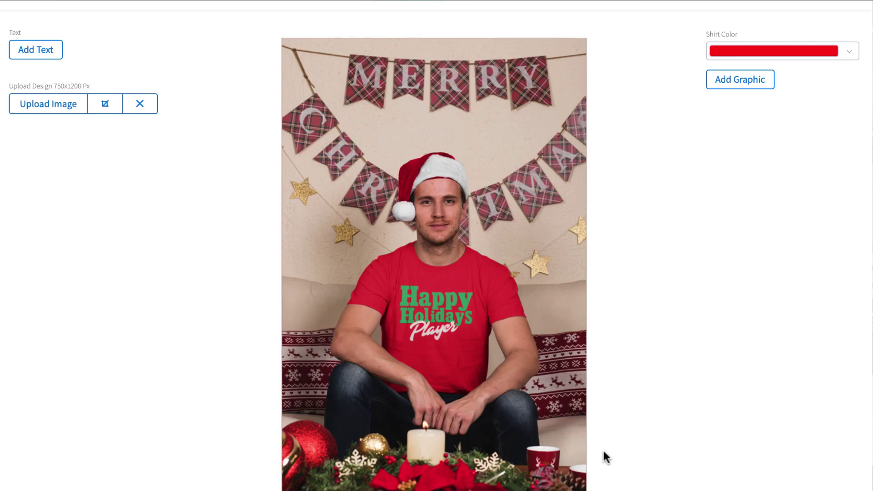
# Check the finished Christmas T-shirt mockup and download it.
pyautogui.scroll(-3, 441, 319)
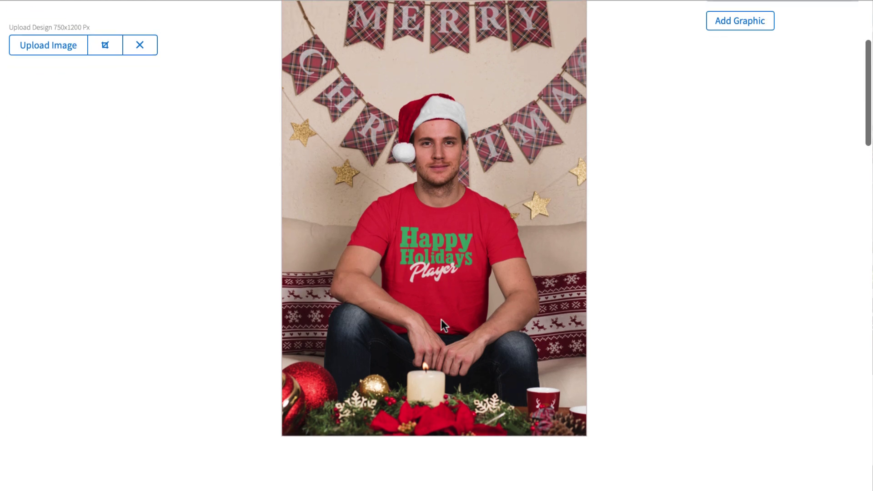
pyautogui.scroll(2, 441, 320)
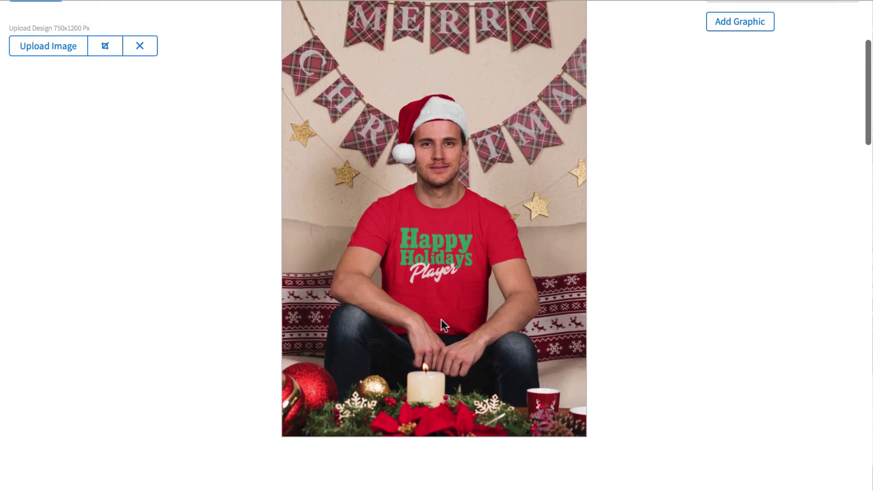
pyautogui.scroll(1, 441, 320)
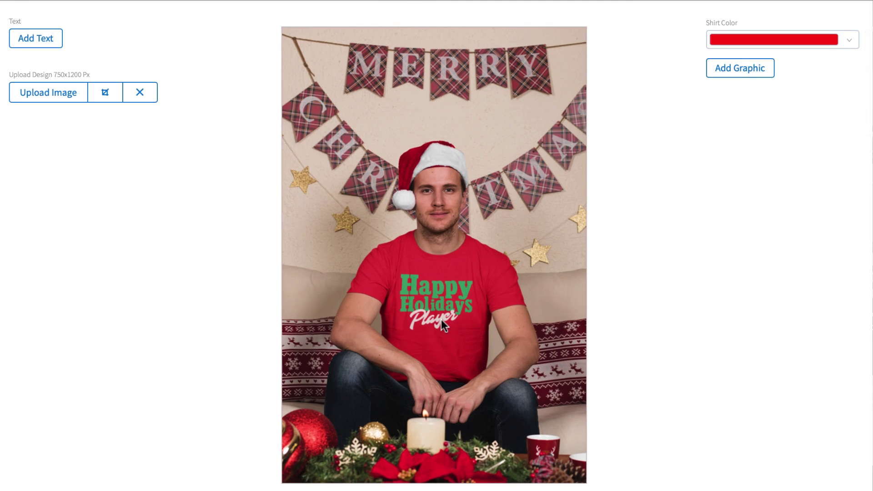
pyautogui.scroll(1, 441, 319)
pyautogui.scroll(5, 441, 319)
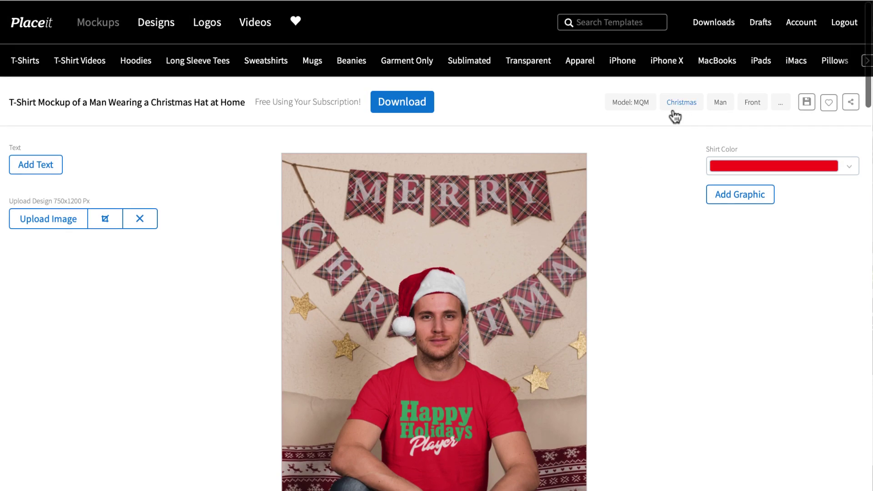
pyautogui.click(426, 110)
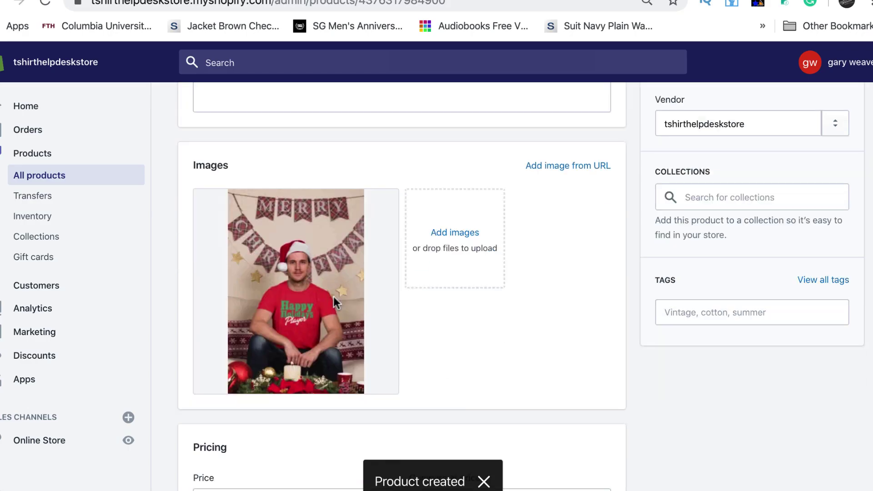
# In the Shopify product editor, set the product type to T-Shirt and add the product to the Home page collection.
pyautogui.scroll(-6, 333, 295)
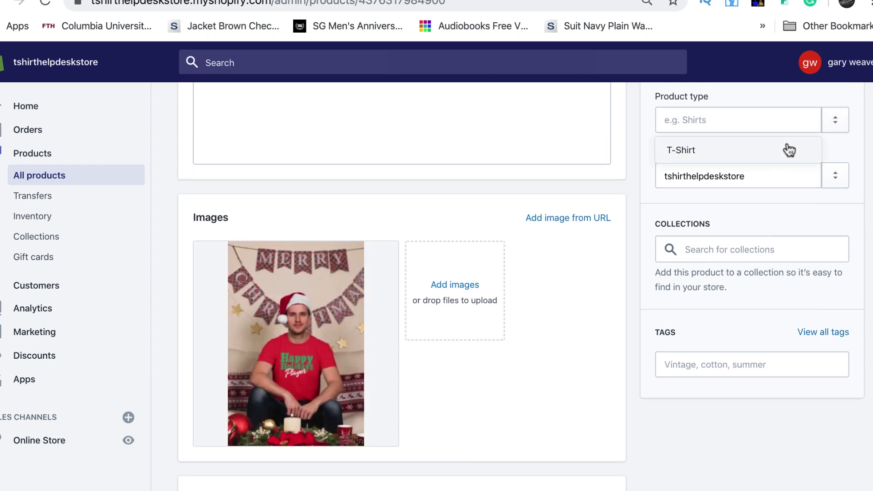
pyautogui.click(789, 150)
pyautogui.click(822, 260)
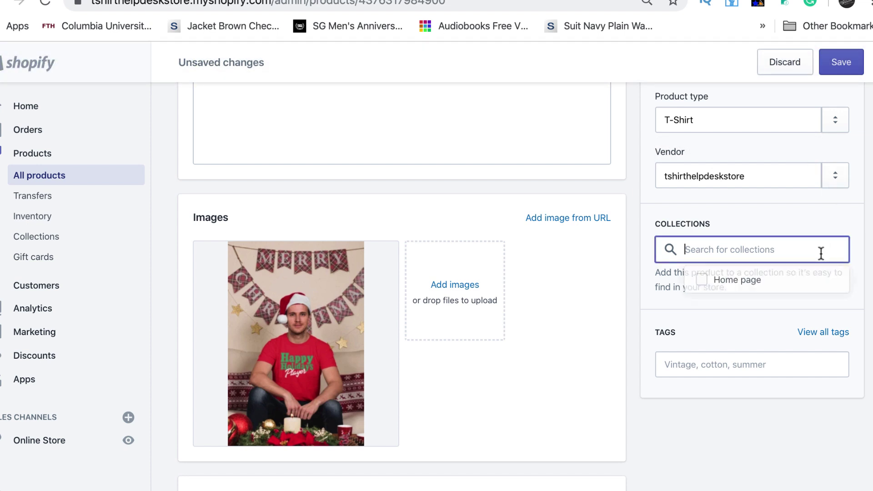
pyautogui.click(769, 279)
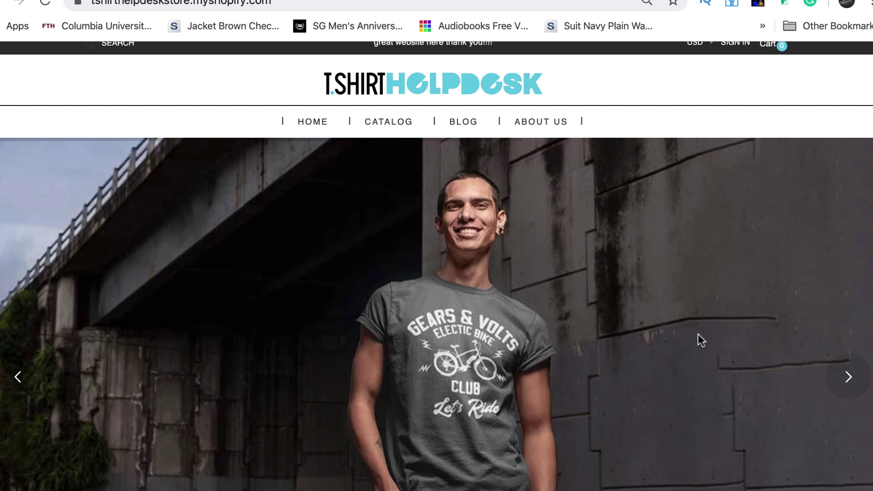
# View the next slide of the slideshow on the storefront's home page.
pyautogui.click(850, 382)
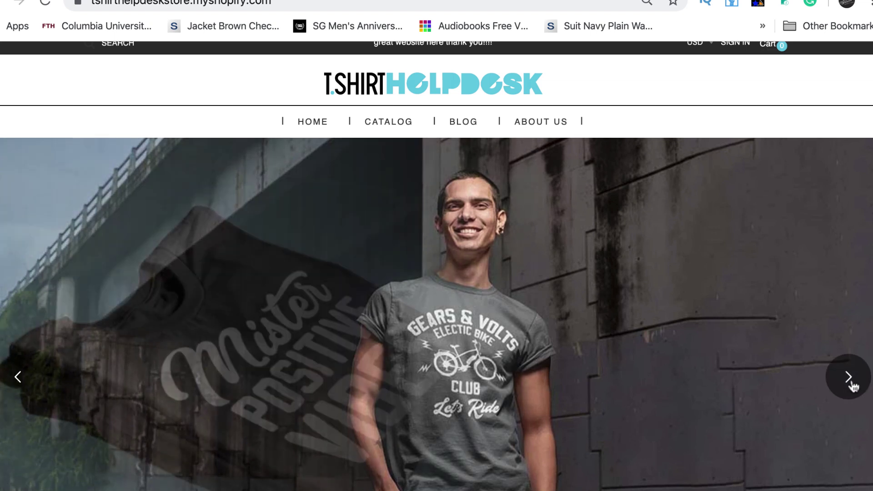
# Look through the following slides of the home page slideshow and the T-shirts in the Featured Products section.
pyautogui.click(850, 382)
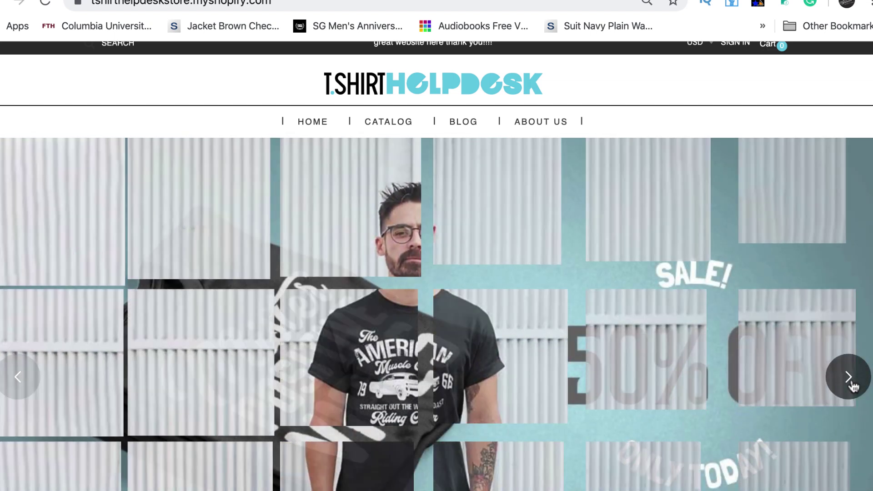
pyautogui.click(850, 382)
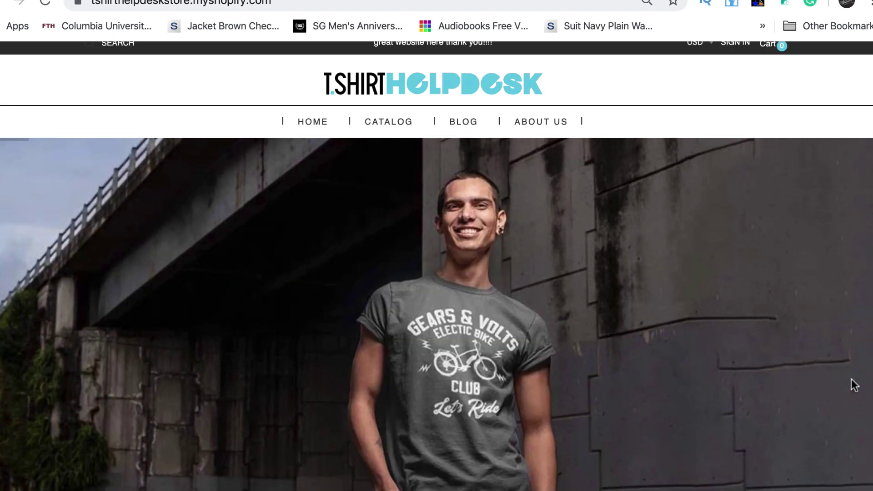
pyautogui.scroll(-10, 846, 379)
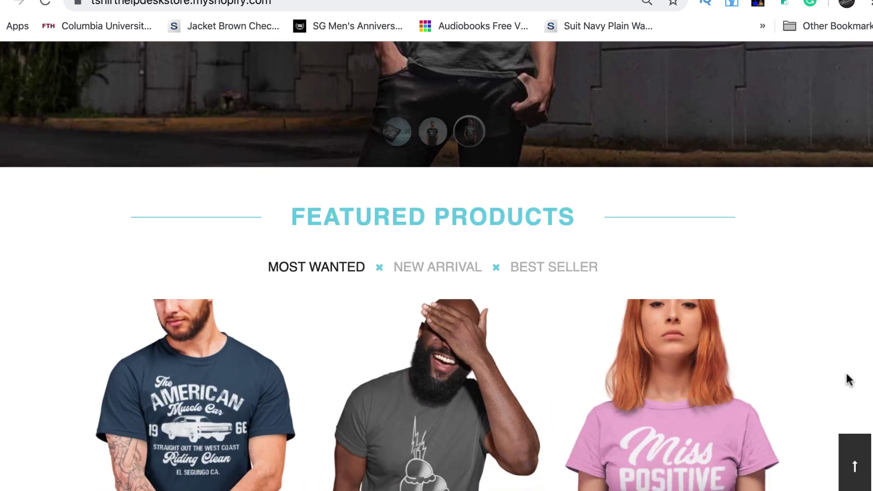
pyautogui.scroll(-15, 849, 380)
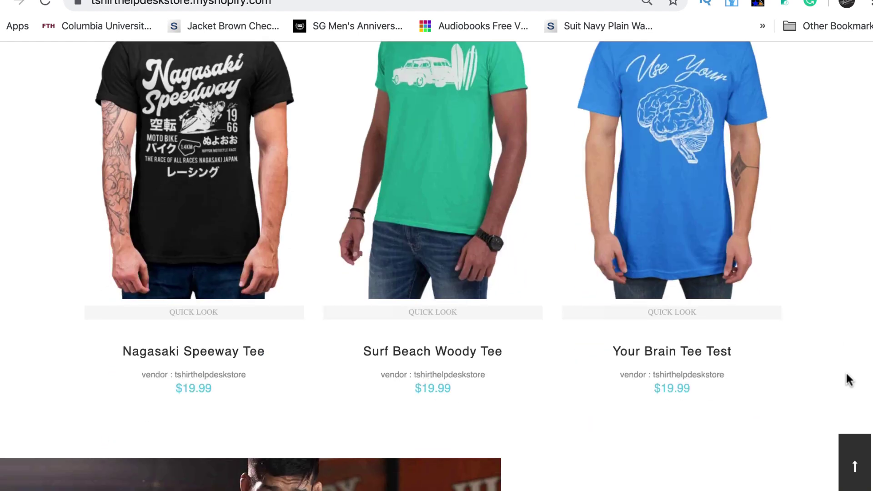
pyautogui.scroll(10, 846, 379)
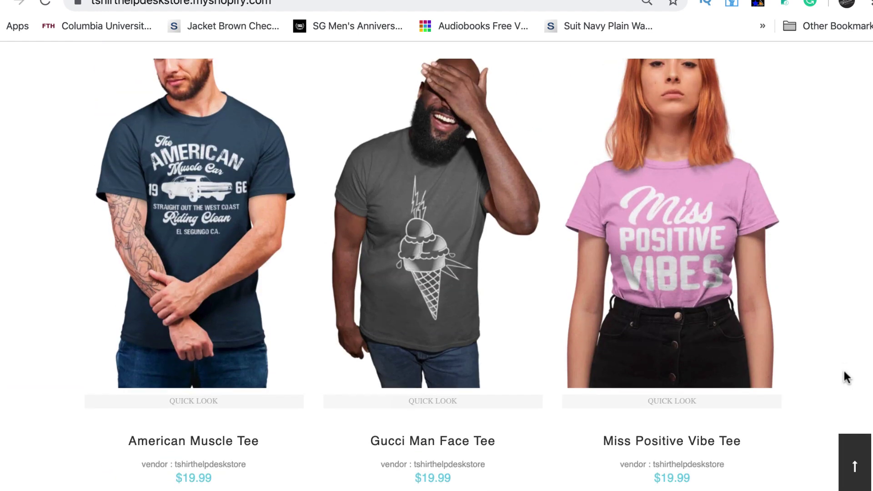
pyautogui.scroll(-10, 844, 377)
pyautogui.scroll(10, 845, 377)
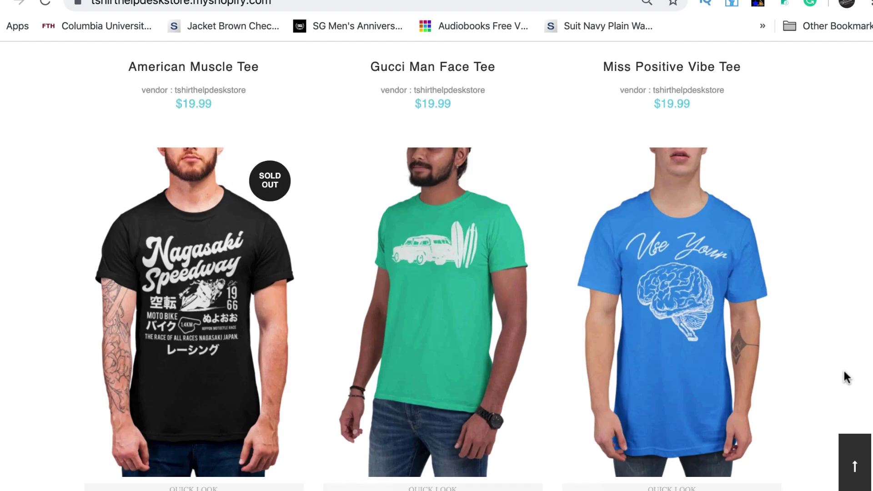
pyautogui.scroll(1, 844, 372)
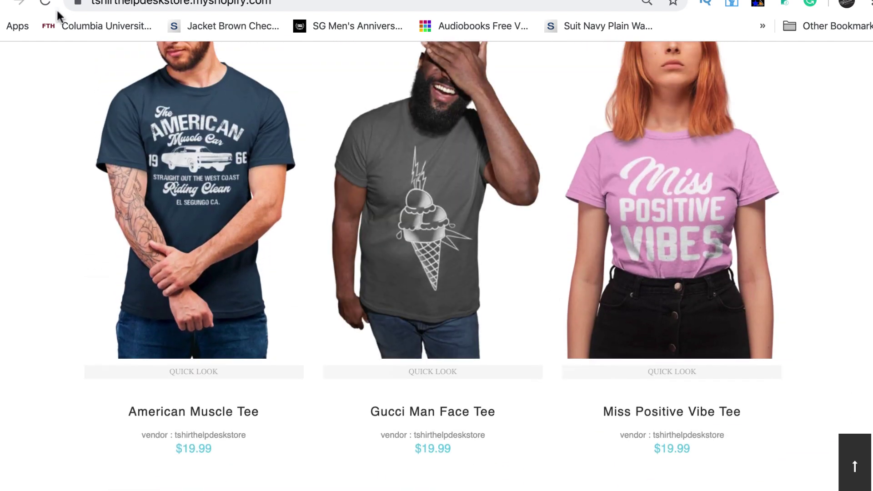
# Reload the storefront's home page and check how the Christmas TEE is displayed among the featured products.
pyautogui.click(45, 3)
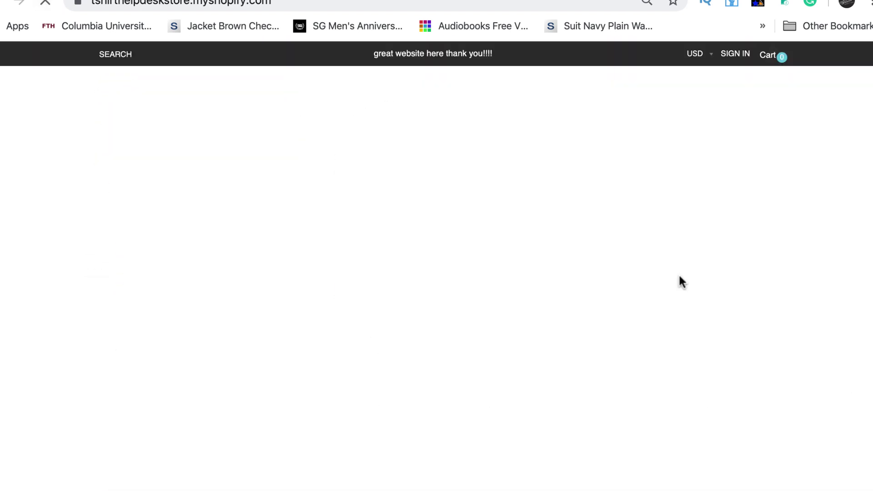
pyautogui.scroll(2, 814, 201)
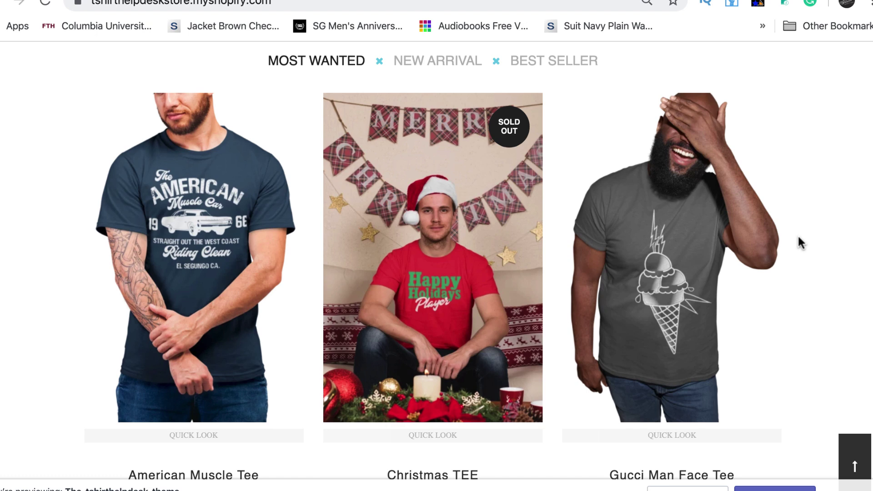
pyautogui.scroll(-7, 799, 241)
pyautogui.scroll(15, 799, 241)
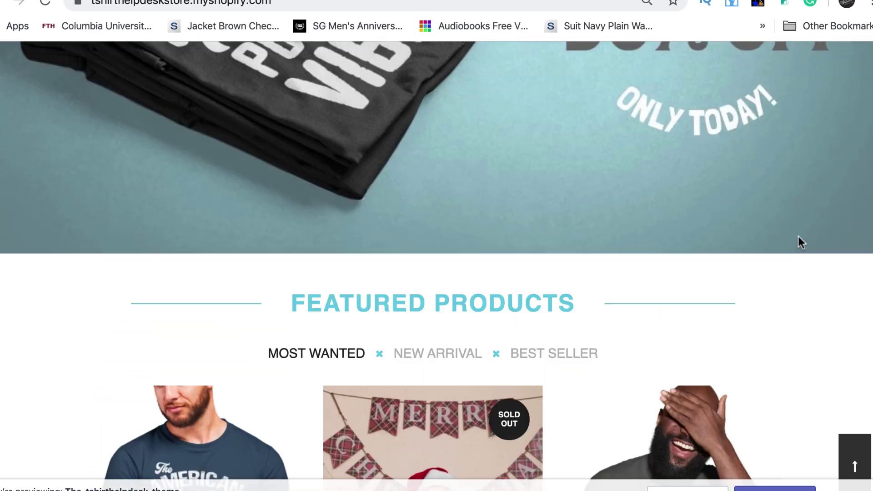
pyautogui.scroll(-2, 800, 243)
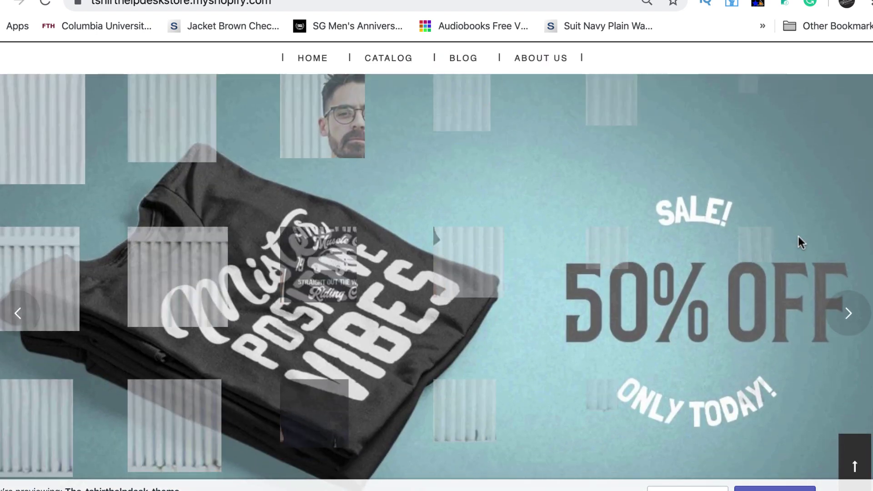